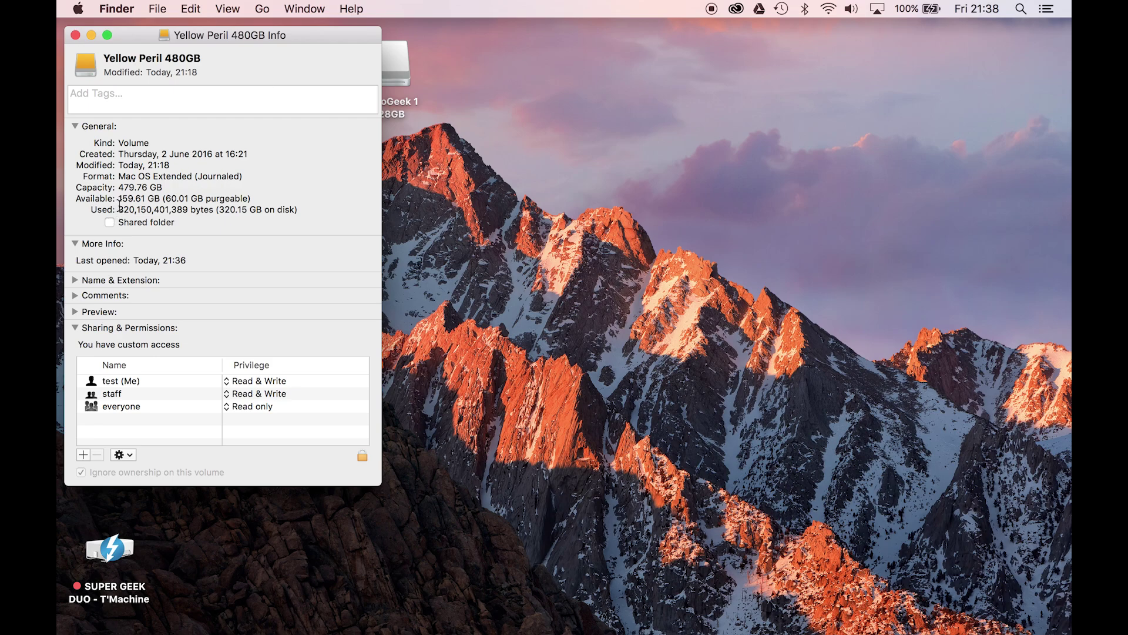
Examine the LightroomMasterCatalog, LR_CurrentWork and Lightroom Presets folders on the Yellow Peril 480GB drive, and close its window.
left_click(76, 35)
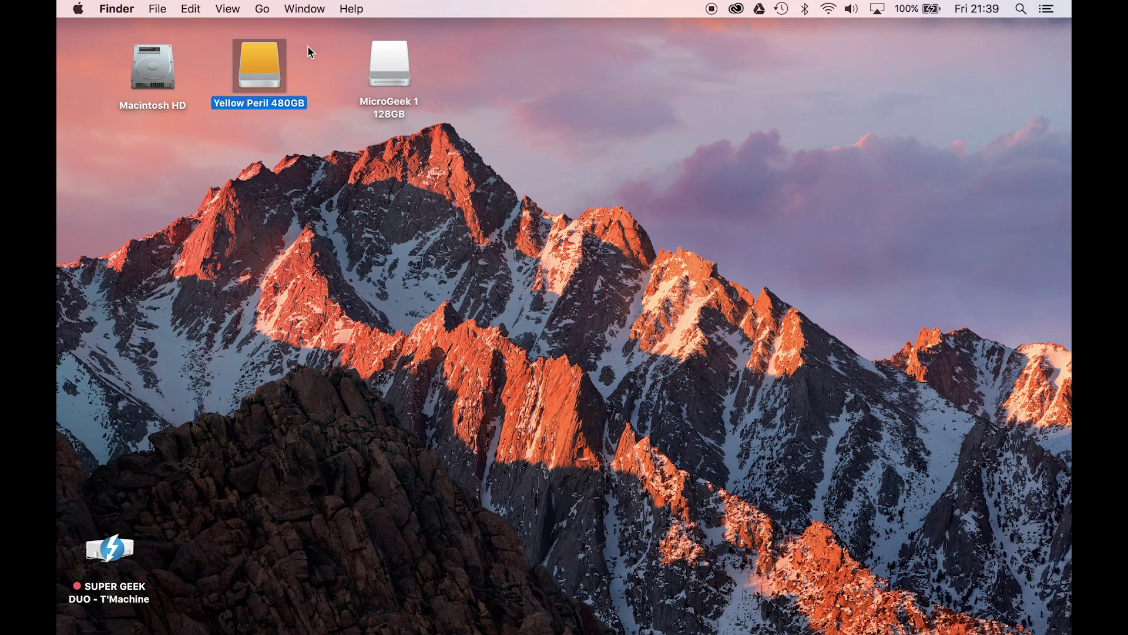
left_click(271, 66)
double_click(271, 65)
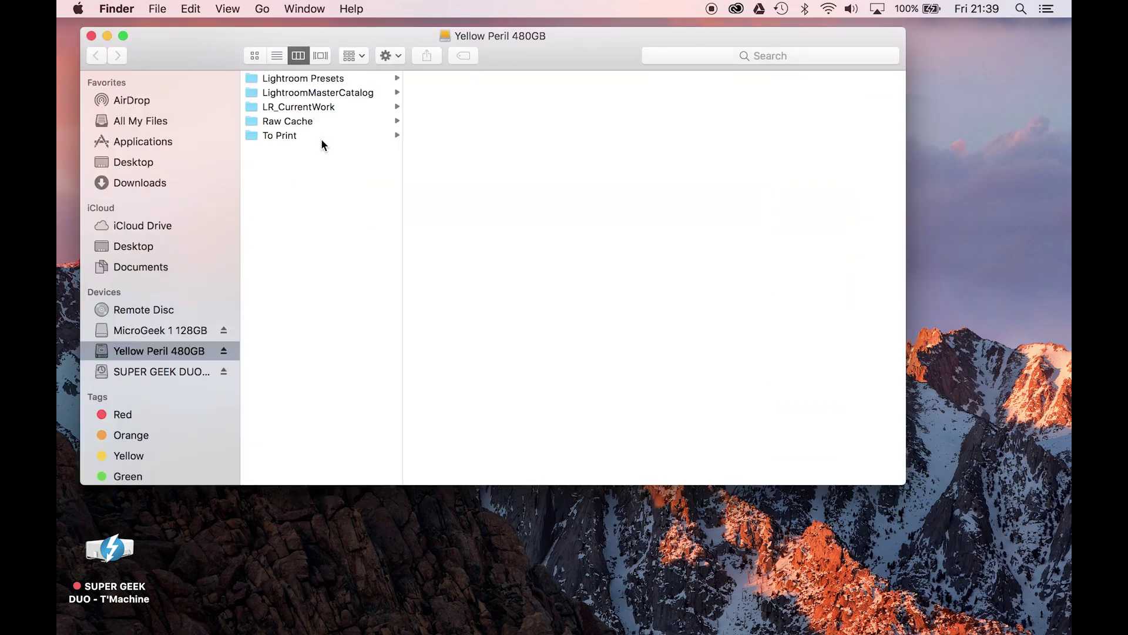
left_click(338, 94)
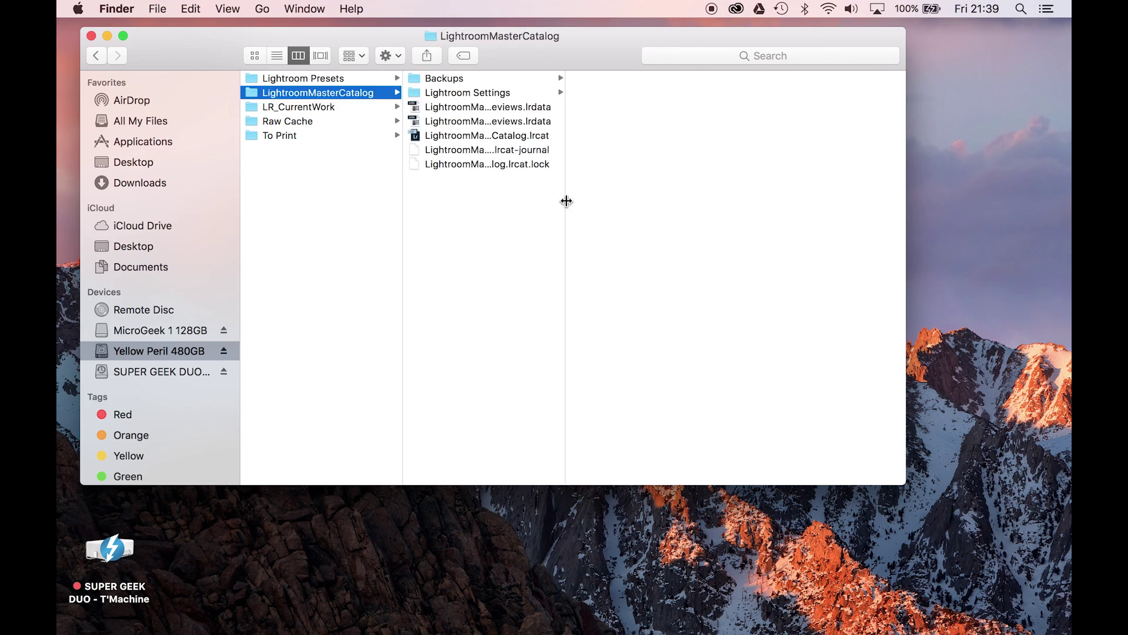
left_click_drag(565, 203, 643, 201)
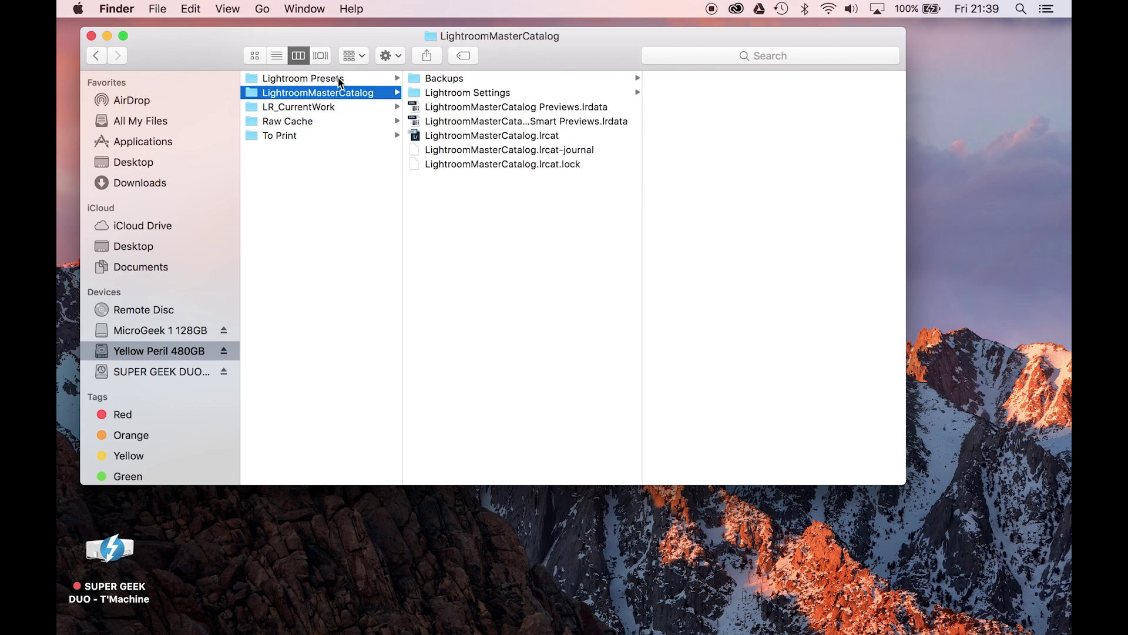
left_click(335, 108)
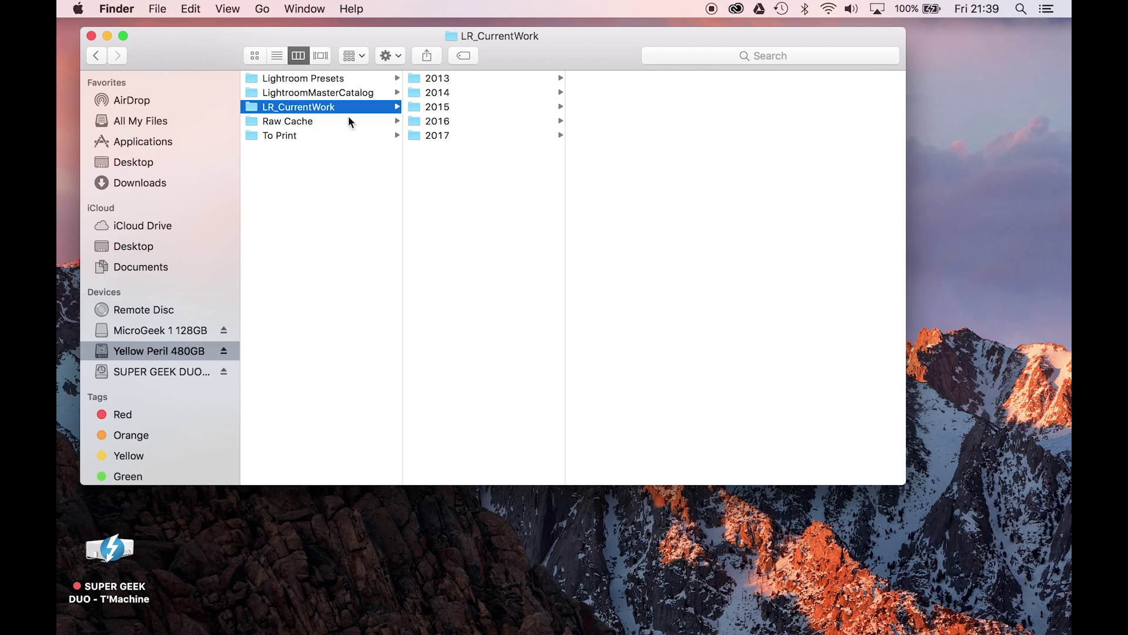
left_click(329, 78)
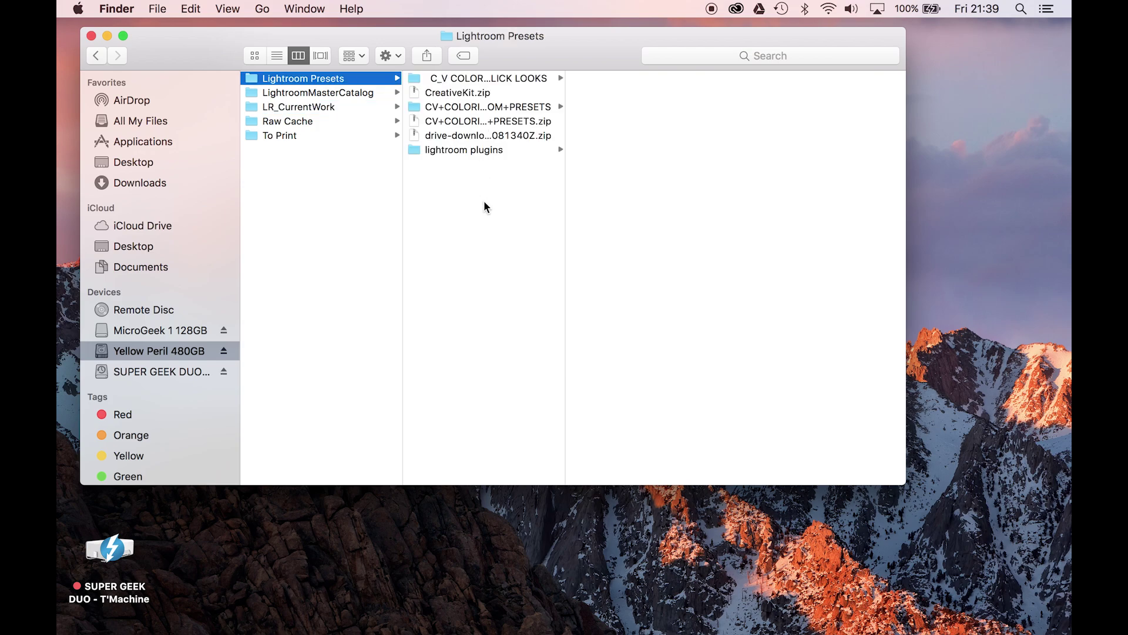
left_click_drag(566, 191, 647, 201)
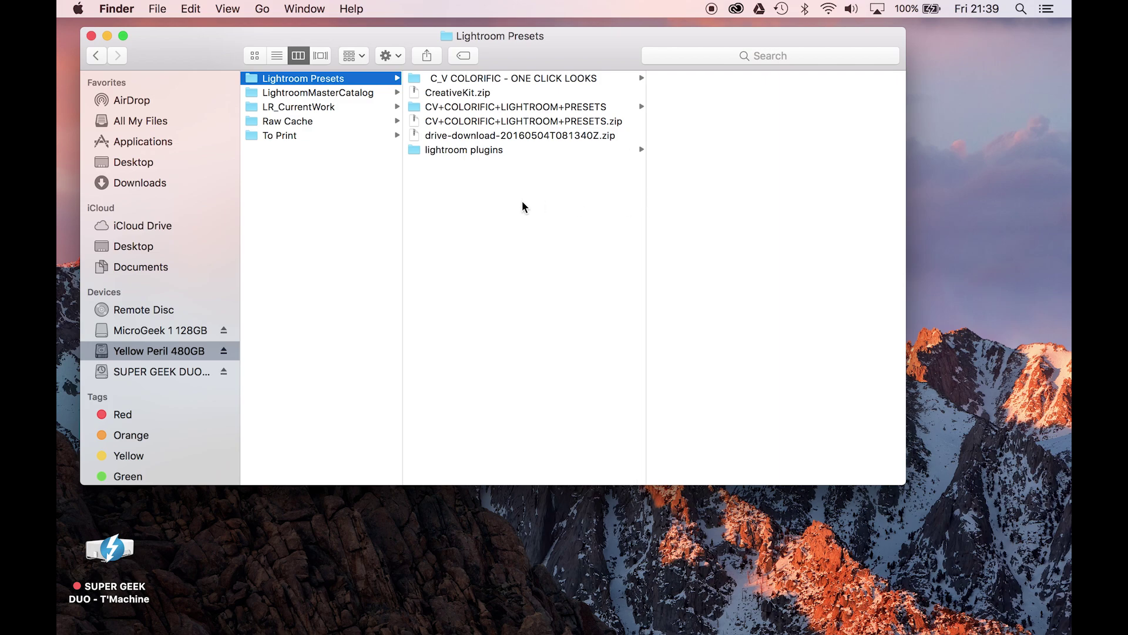
left_click(91, 35)
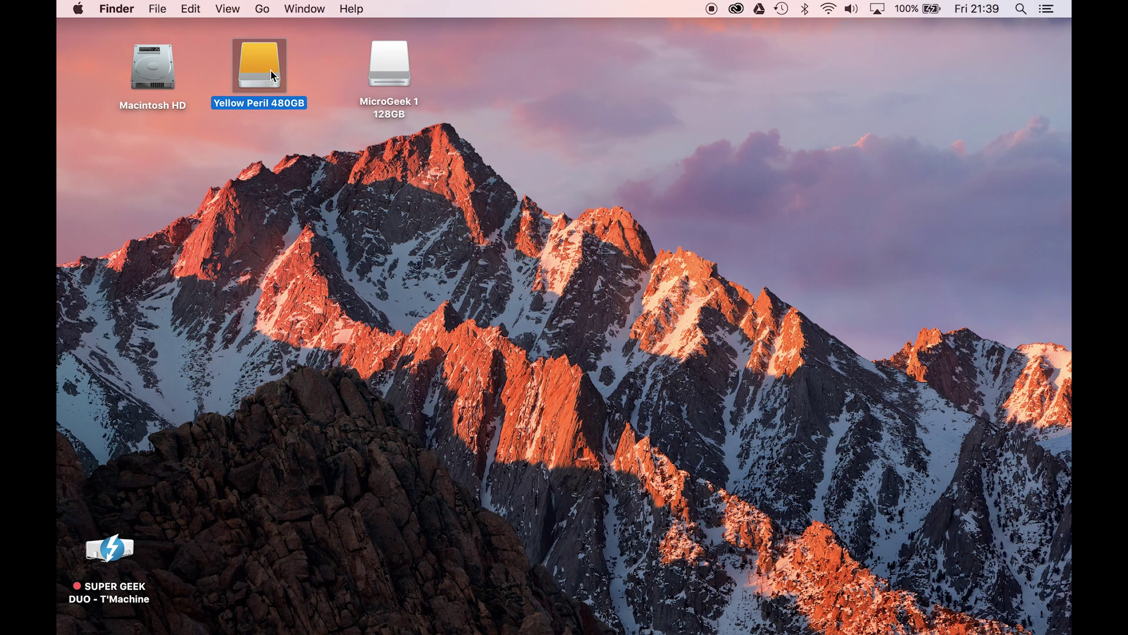
mouse_move(270, 69)
left_mouse_down()
mouse_move(294, 248)
mouse_move(286, 100)
mouse_move(271, 69)
left_mouse_up()
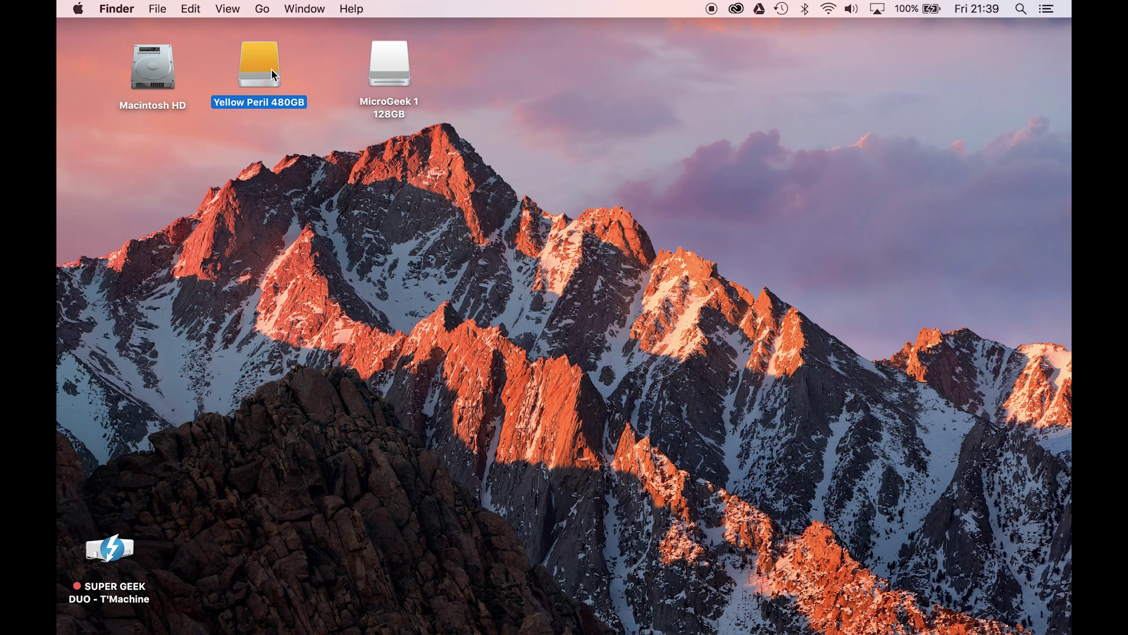
left_click(392, 62)
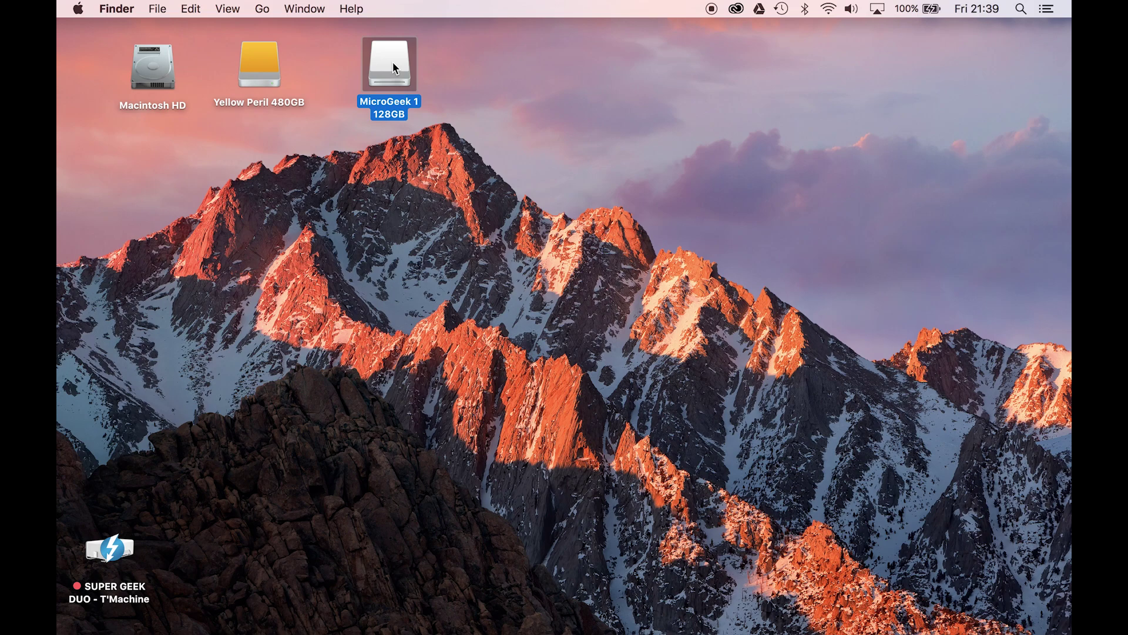
left_click_drag(369, 167, 135, 26)
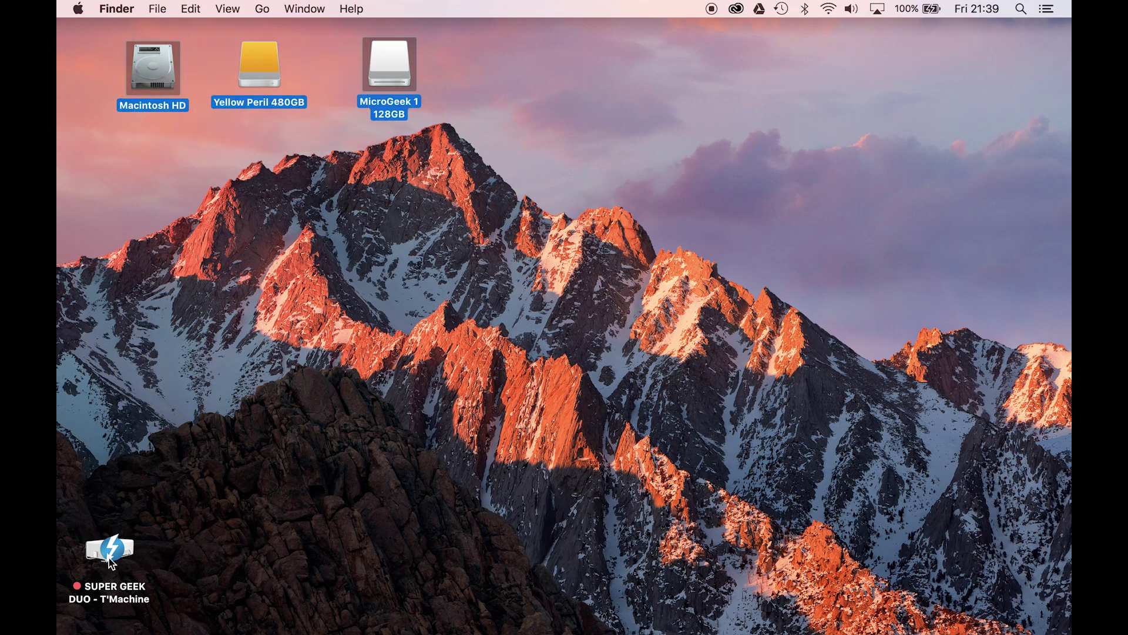
left_click(108, 558)
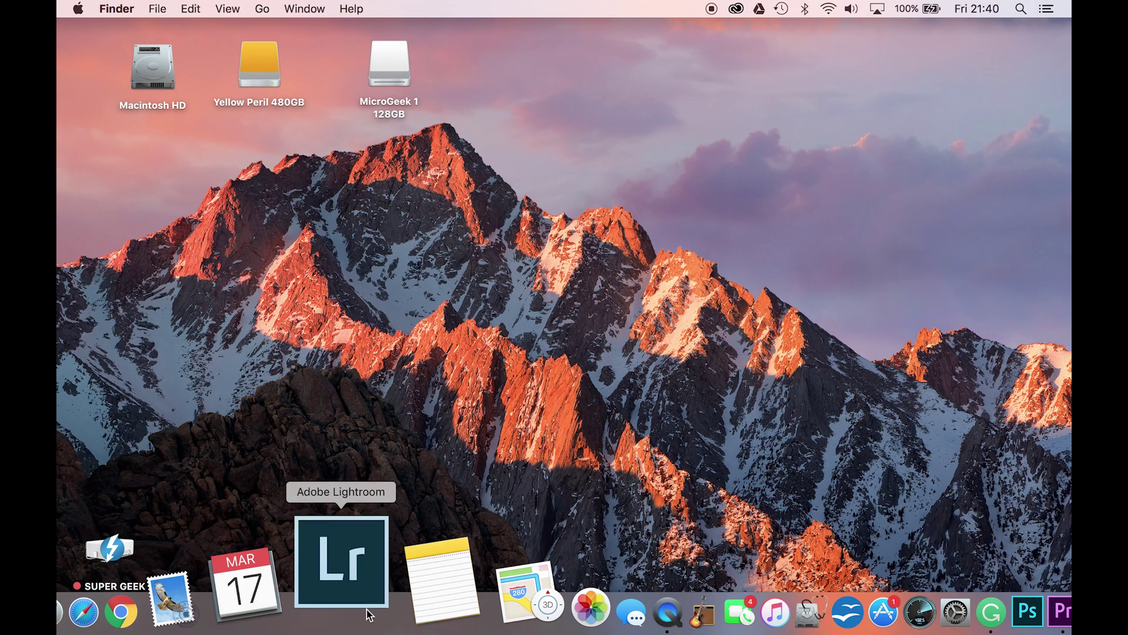
Switch to Adobe Lightroom and check the Camera Raw cache location and maximum size in the File Handling preferences.
left_click(366, 614)
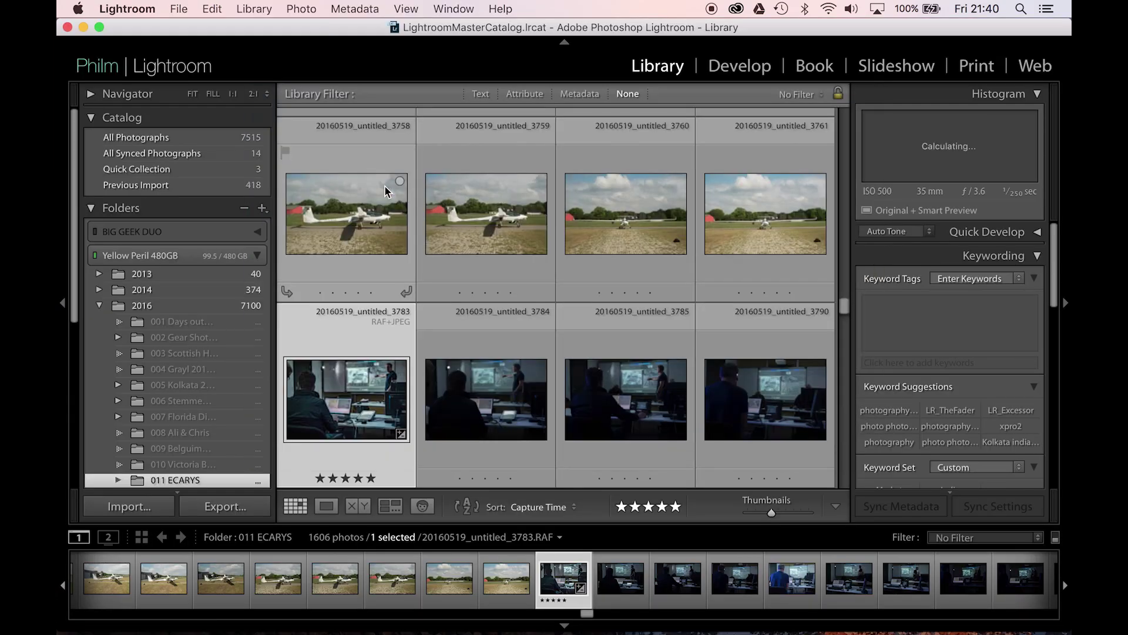
left_click(126, 9)
left_click(171, 54)
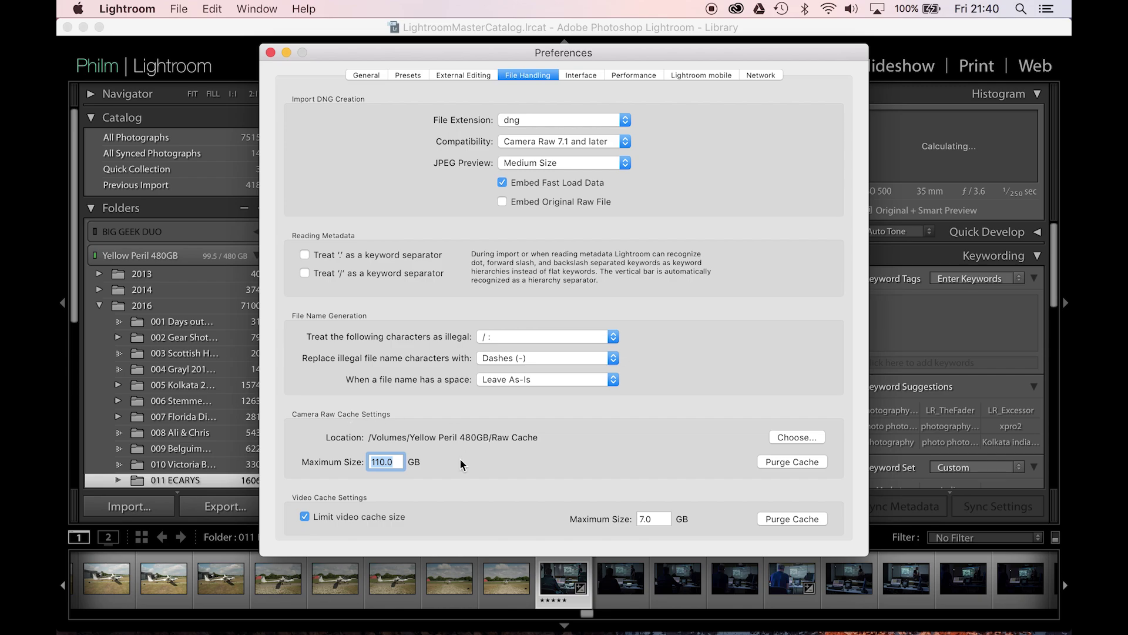
left_click(394, 461)
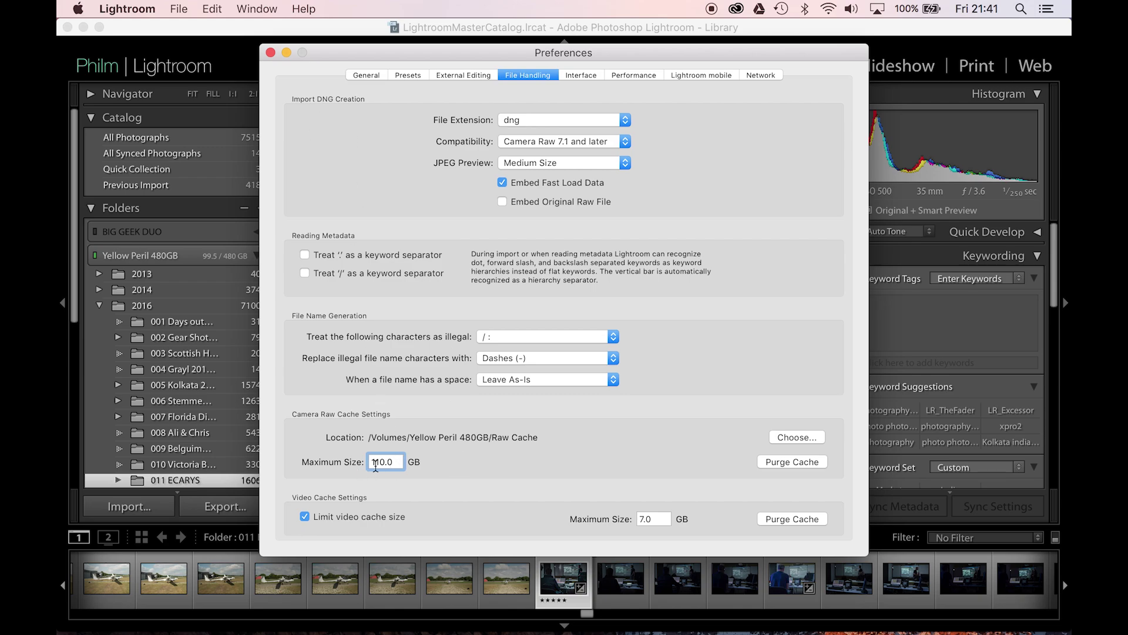
left_click(271, 53)
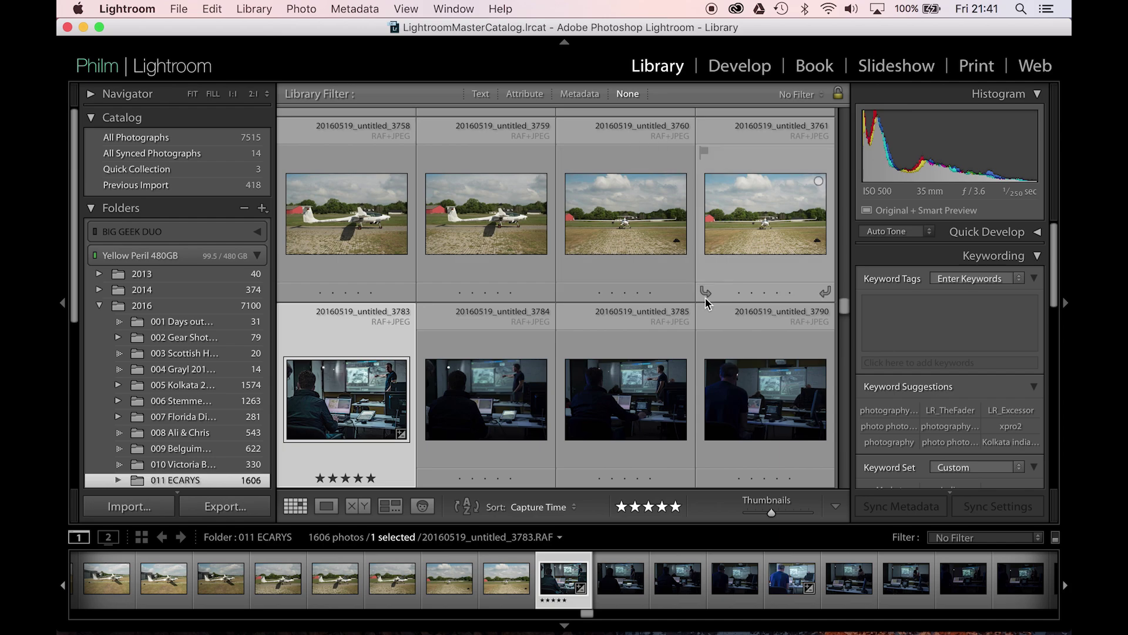
Set up a photo import from the OUTPUT FILES folder with 1:1 previews, and cancel the import.
left_click(148, 512)
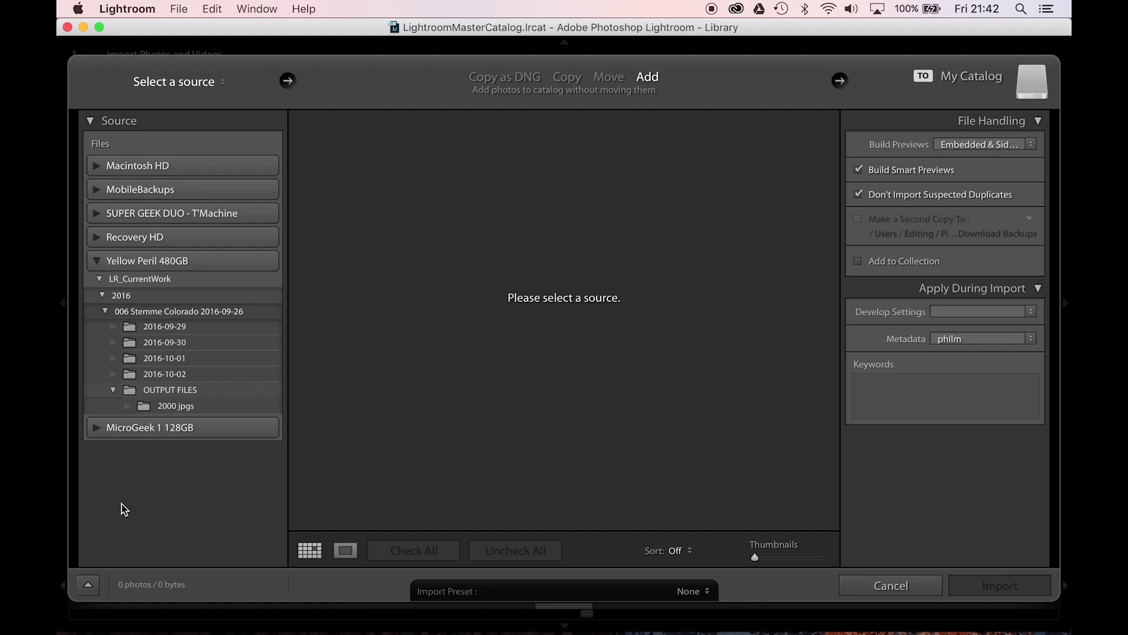
left_click(173, 391)
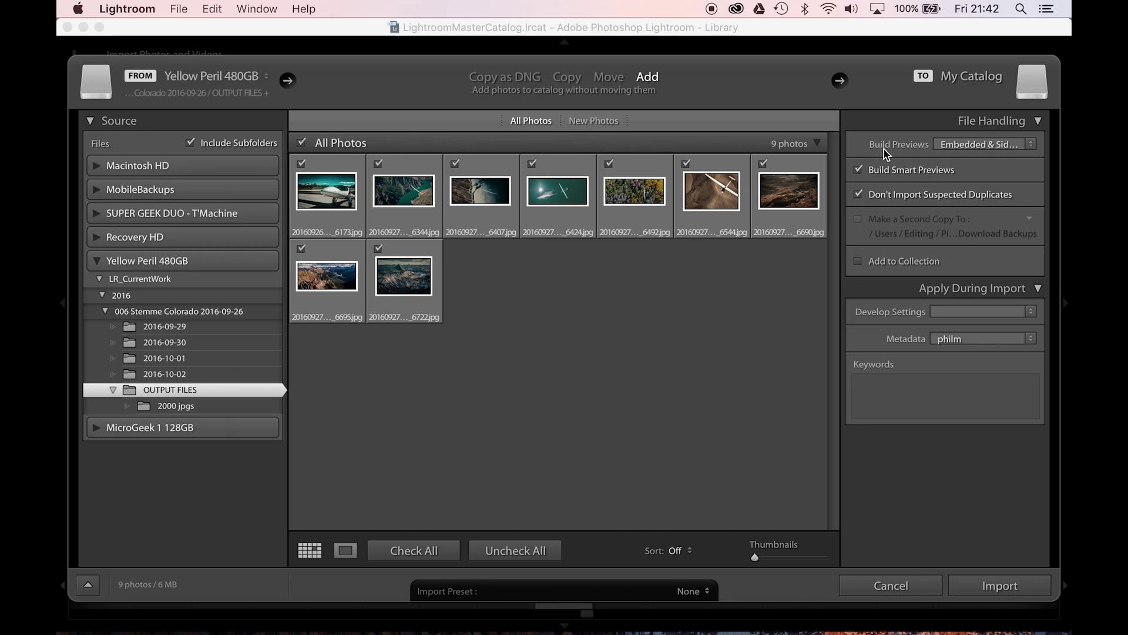
left_click(1033, 147)
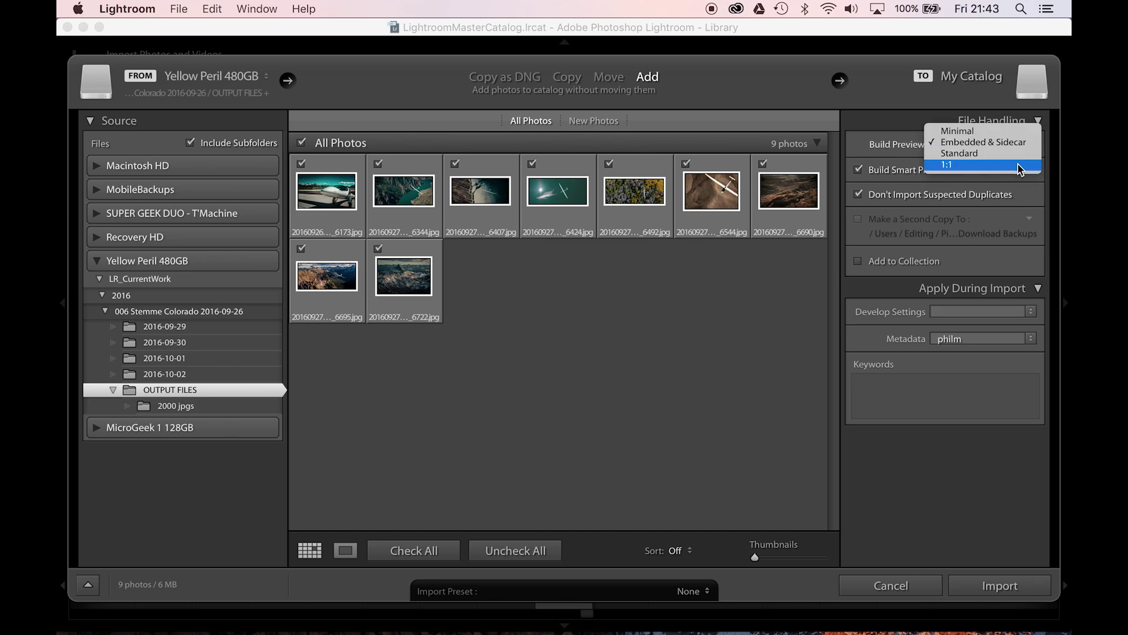
left_click(1021, 166)
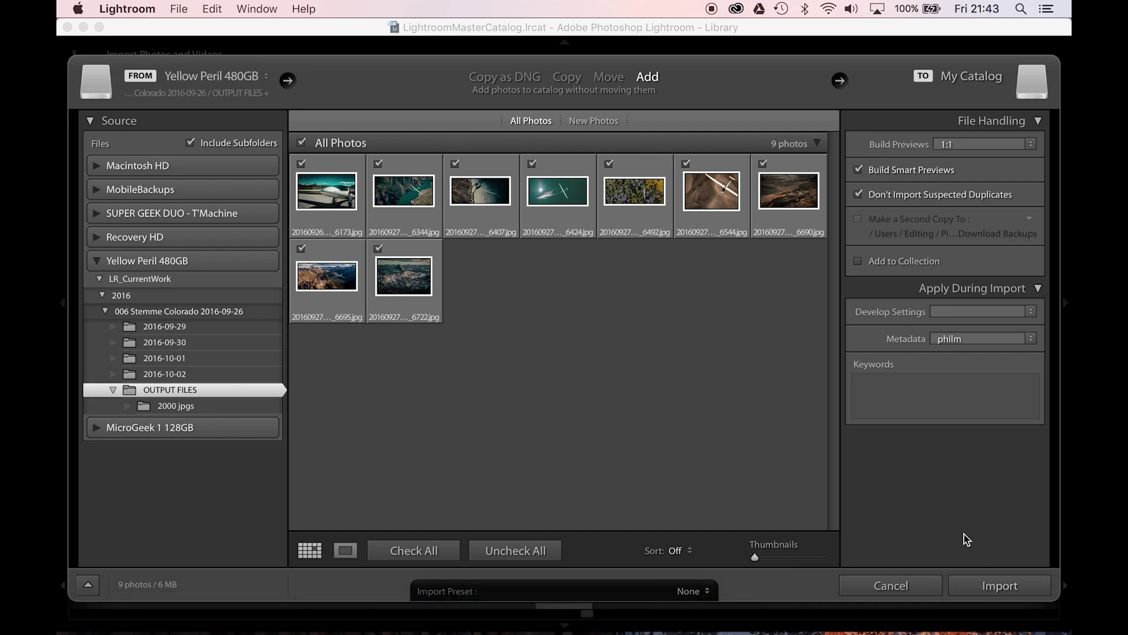
key("Down")
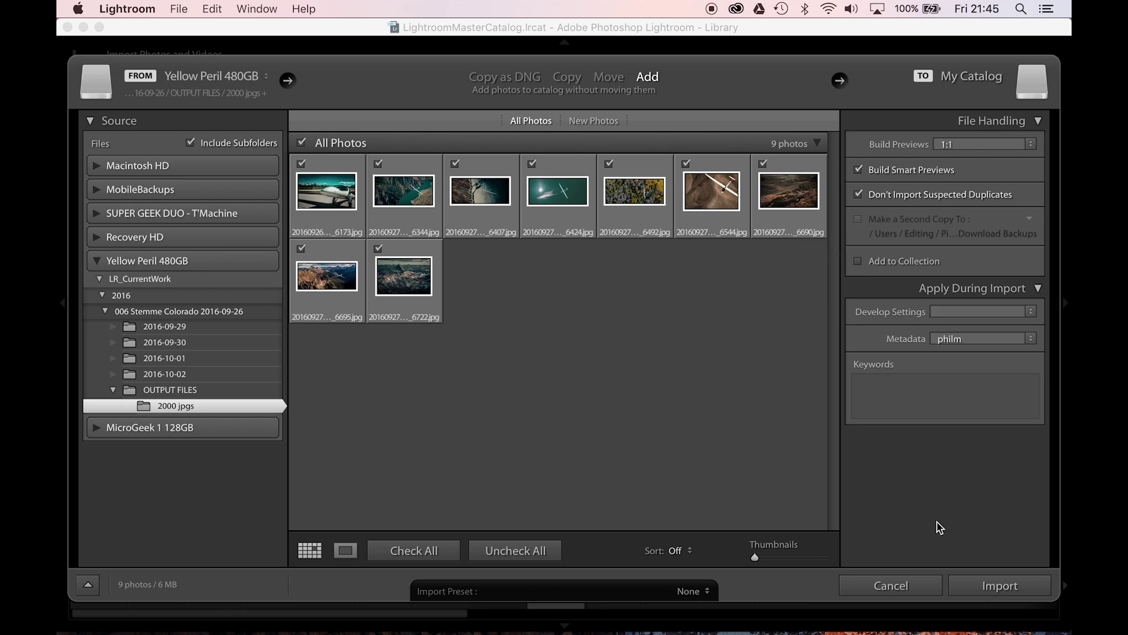
left_click(886, 585)
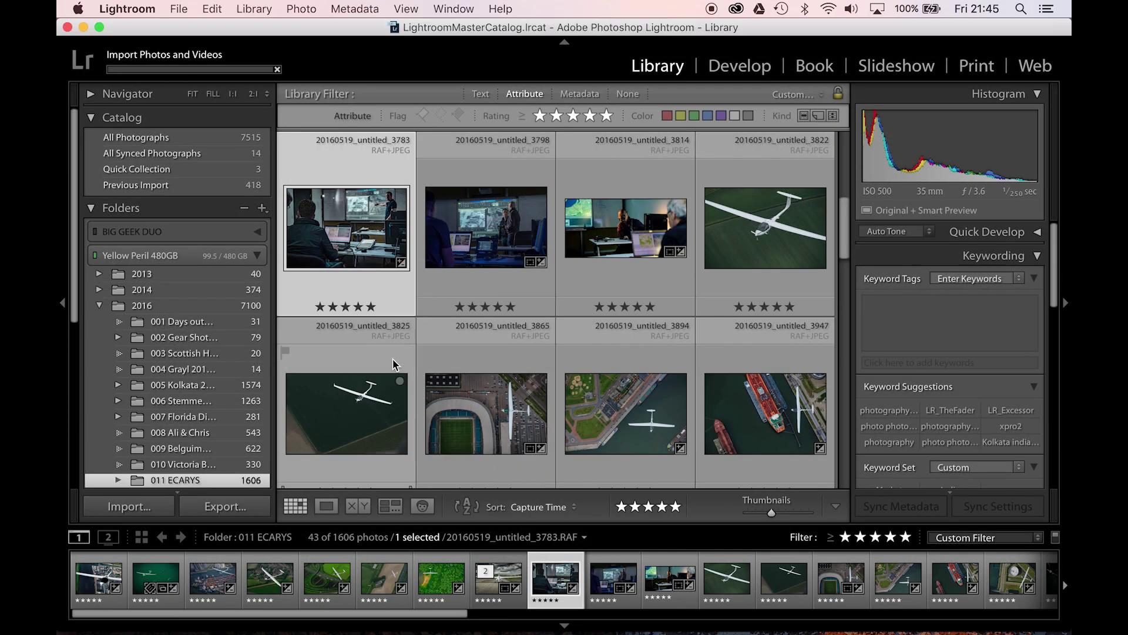
Select photo 20160519_untitled_3814 in the 011 ECARYS folder and show it in Loupe view.
left_click(553, 282)
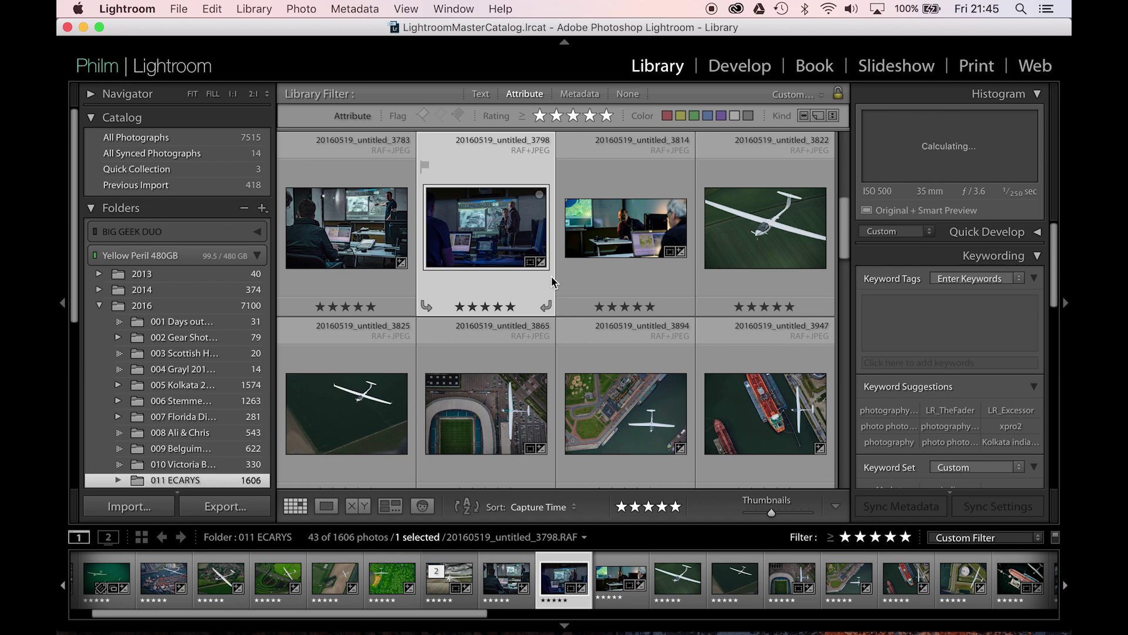
key("Right")
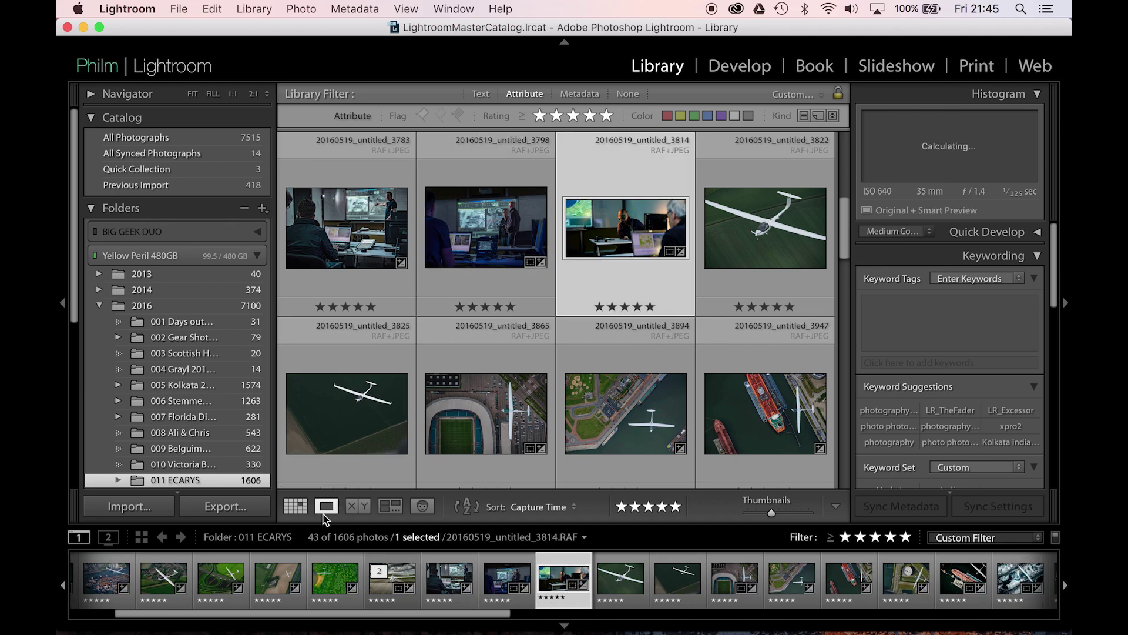
left_click(328, 509)
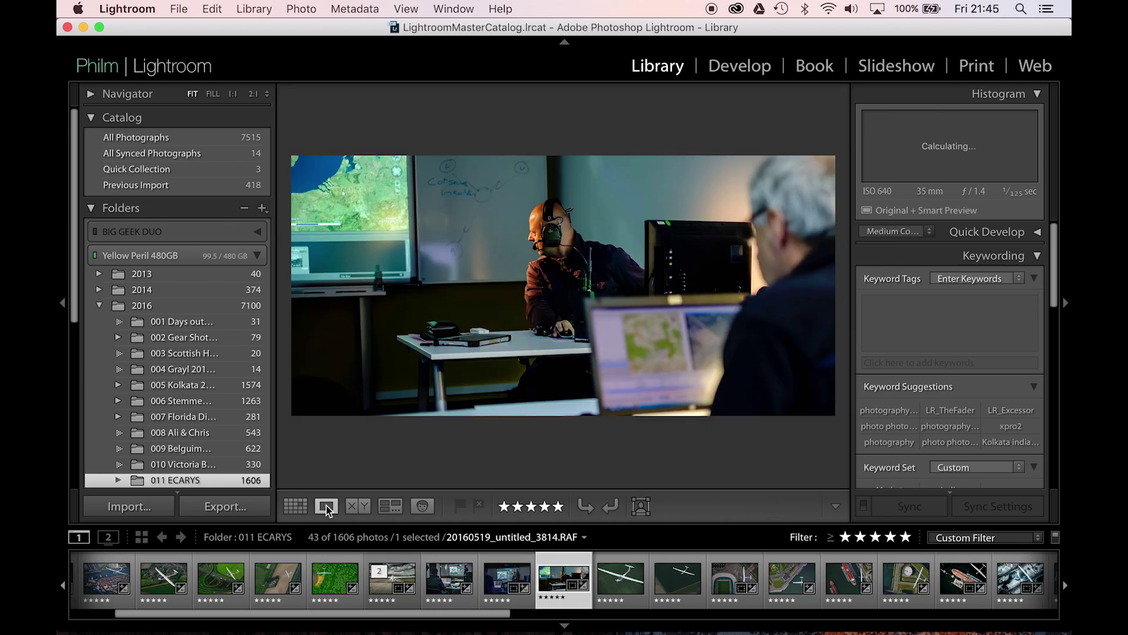
Flip back and forth through the neighbouring five-star photos in Loupe view, ending on the glider above the motorway loop.
key("Left")
key("Left")
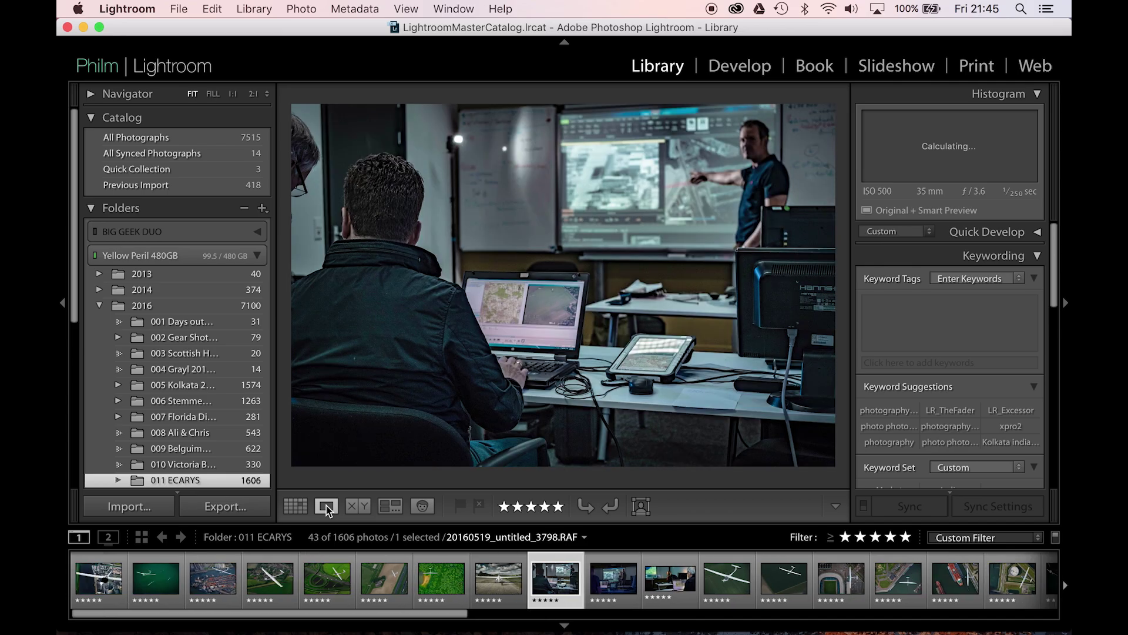
key("Left")
key("Left")
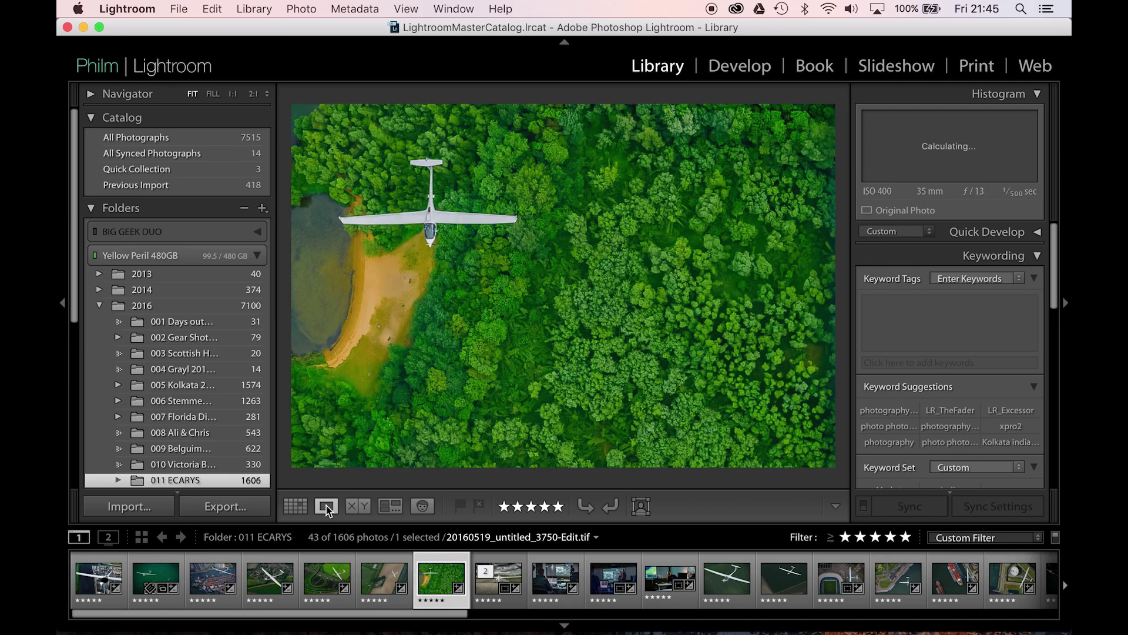
key("Right")
key("Right")
key("Left")
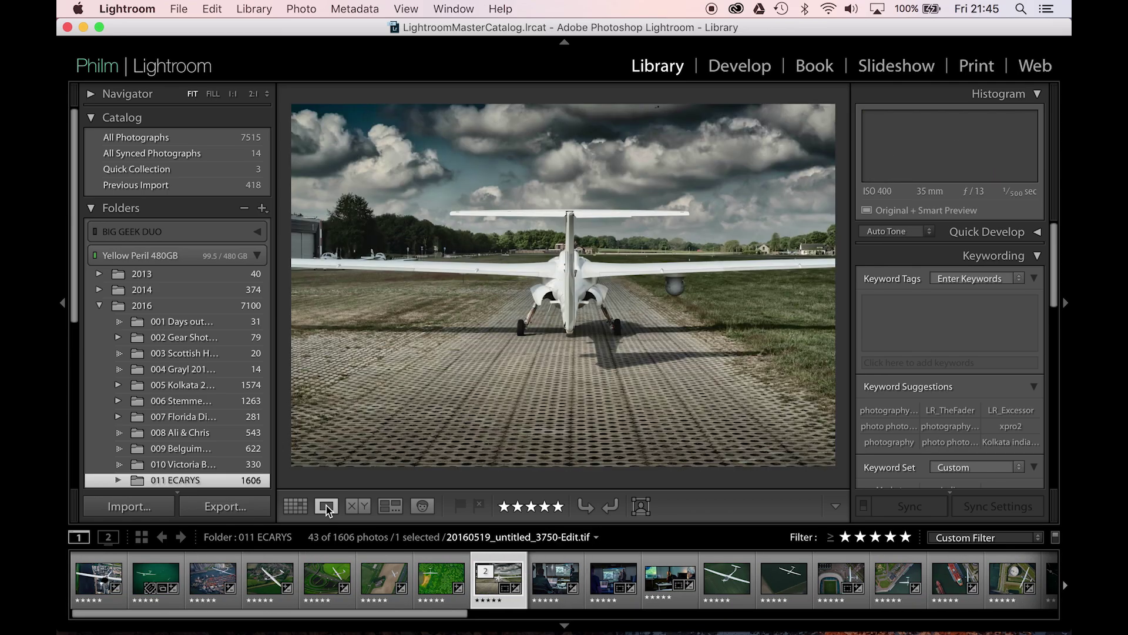
key("Left")
key("Left")
key("Left")
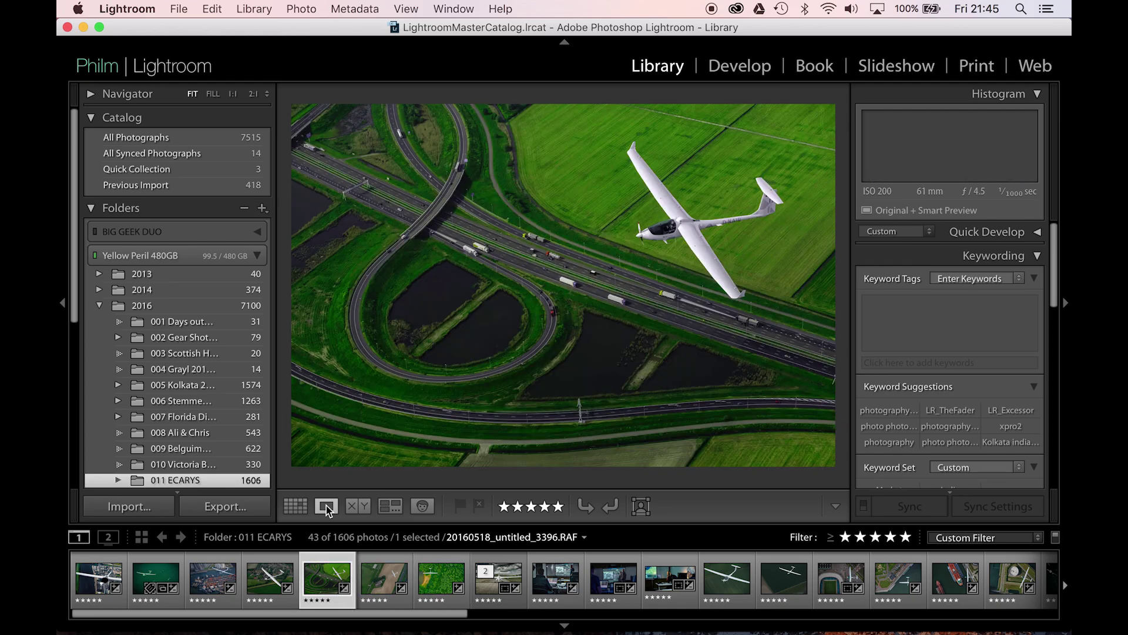
key("Left")
key("Right")
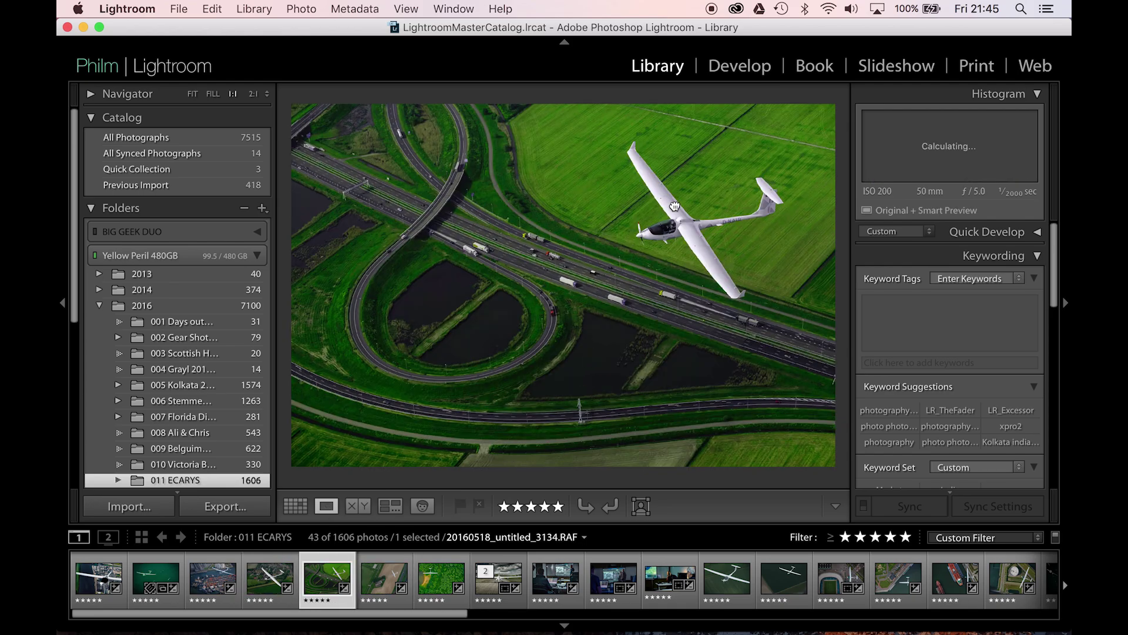
Inspect the glider photo at 1:1, and browse back to the first five-star photo and forward to the aircraft on the paved runway.
left_click_drag(674, 206, 504, 195)
key("Left")
key("Left")
key("Left")
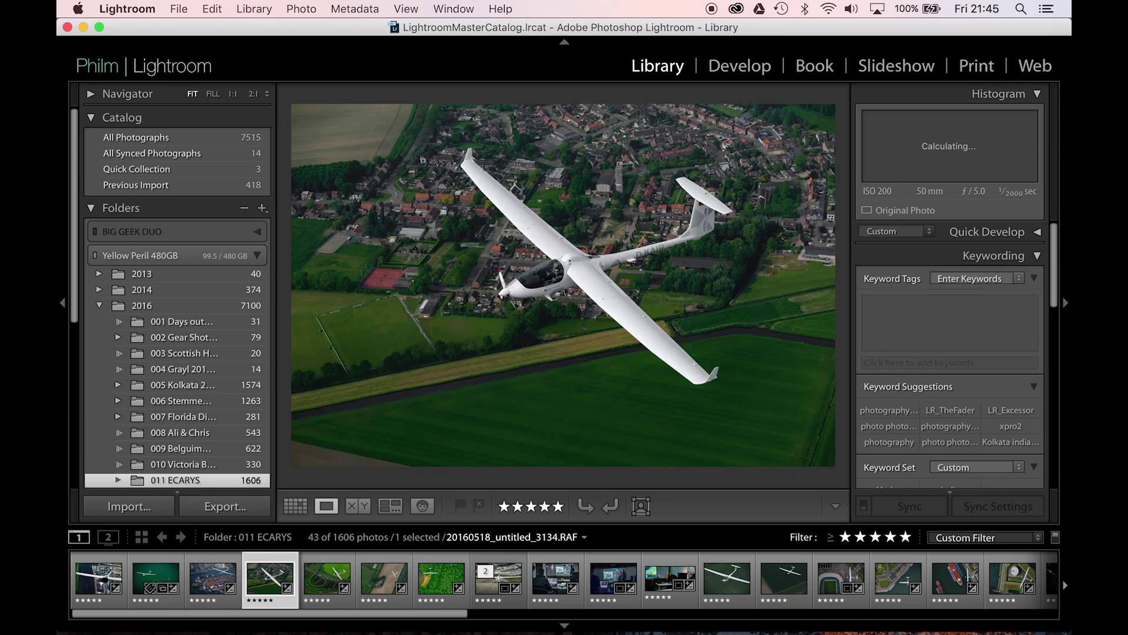
key("Right")
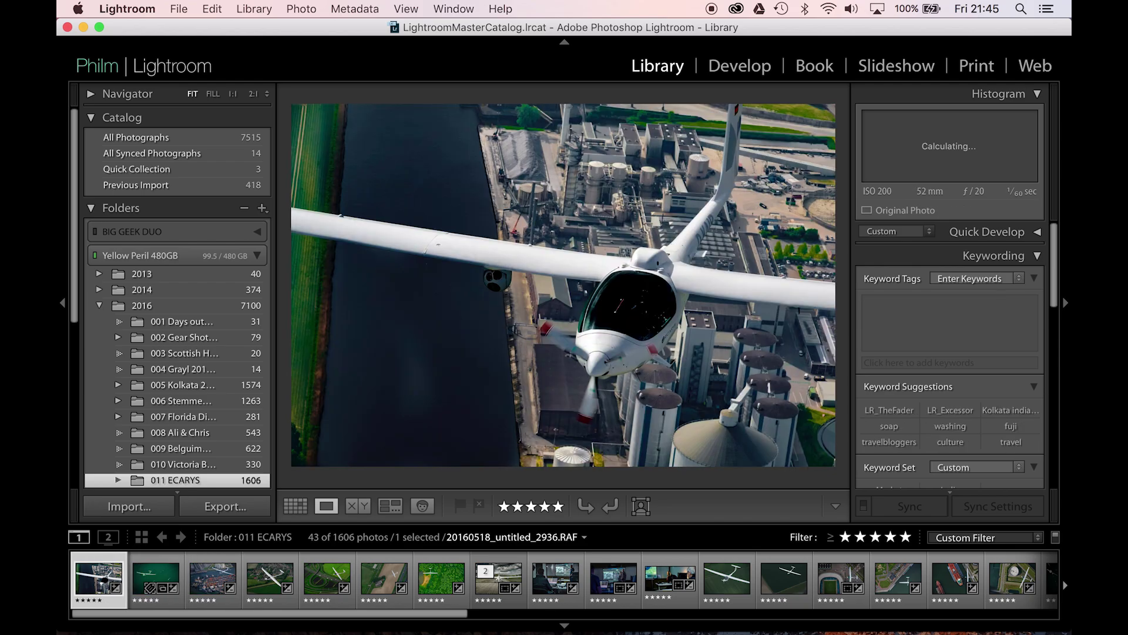
key("Left")
key("Right")
key("Right")
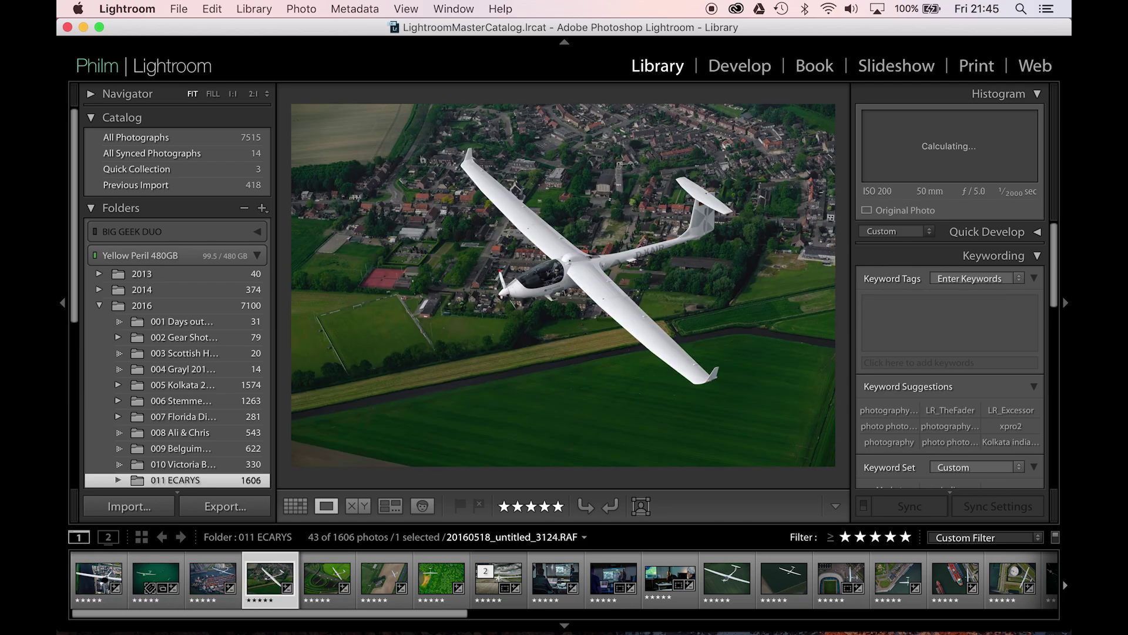
key("Right")
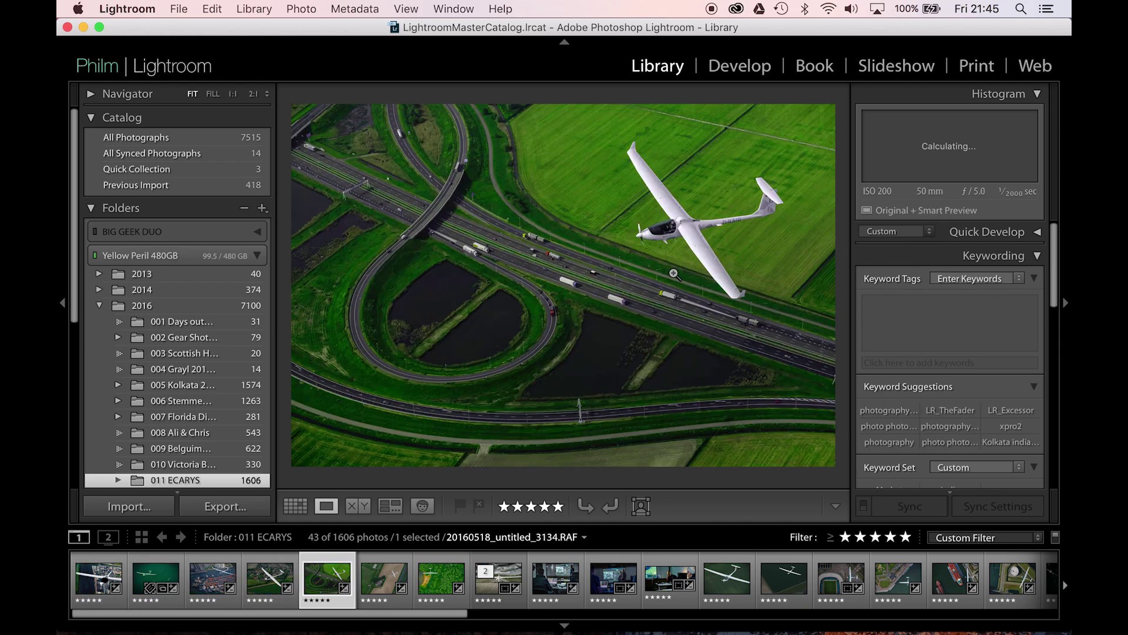
key("Right")
key("Right")
key("Right")
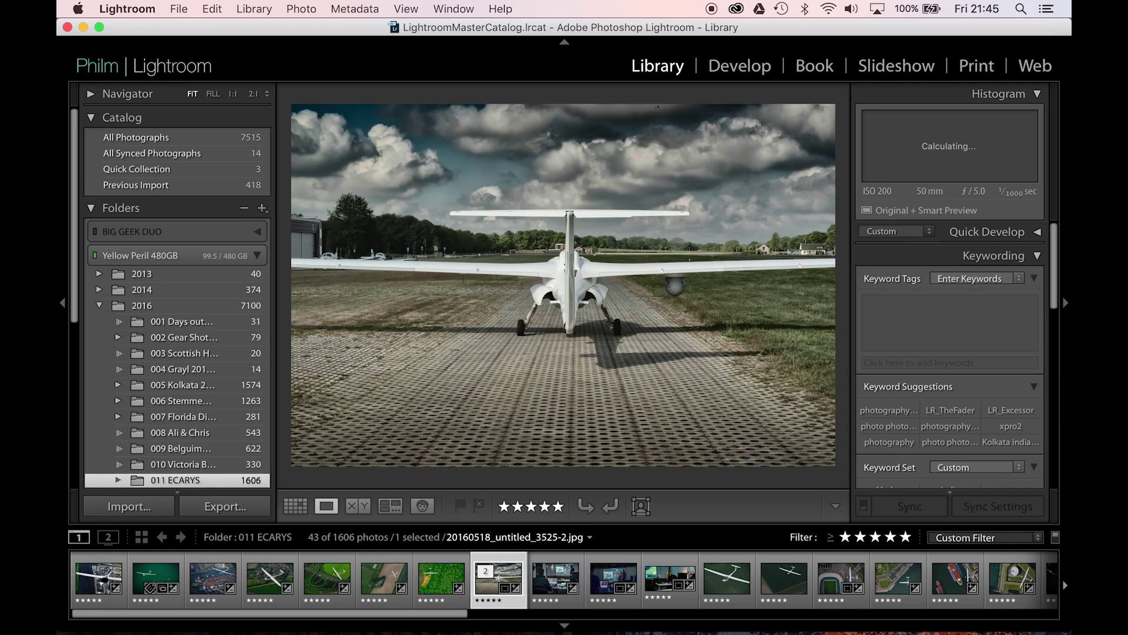